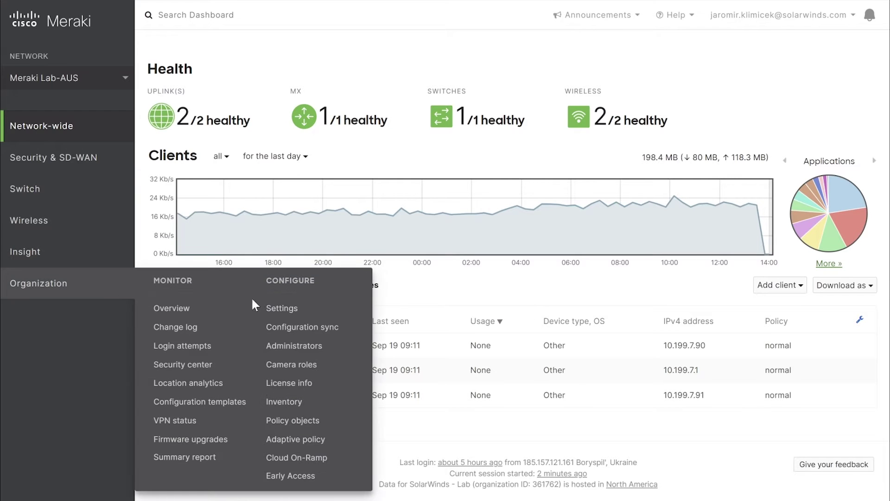
Step: Go to the SolarWinds - Lab organization's Settings page in the Meraki Dashboard
click(290, 309)
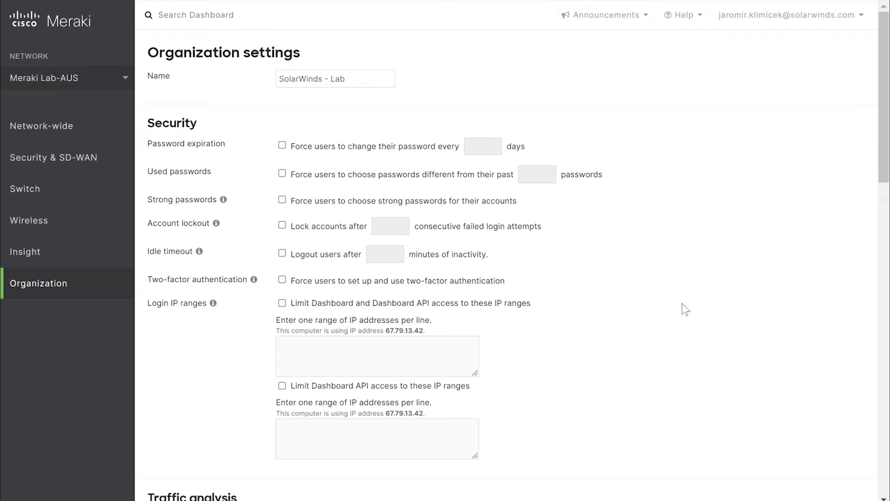
scroll(682, 304, down, 5)
scroll(682, 307, down, 6)
scroll(683, 313, down, 3)
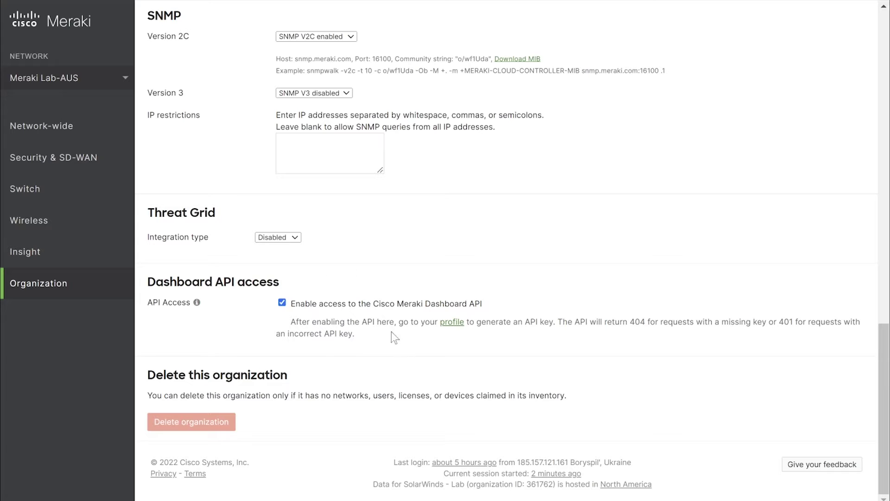
Step: View the profile listing the organization's Dashboard API keys
click(452, 324)
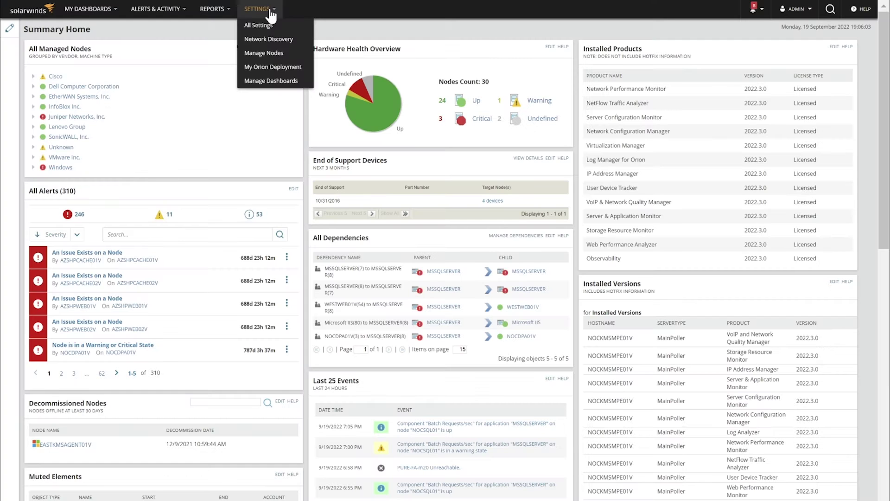
Step: Show the Manage Nodes list in SolarWinds Platform
click(268, 56)
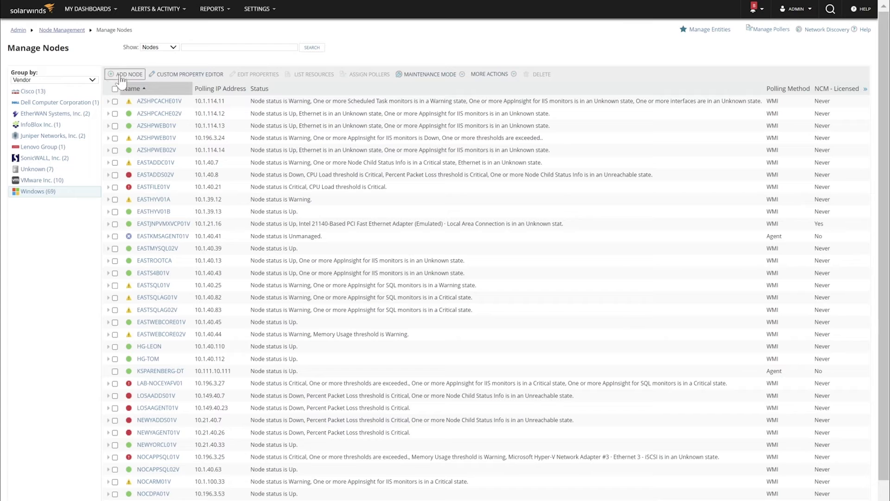
Step: Define node dashboard.meraki.com with Meraki Devices: API polling, the API key and the SolarWinds - Lab organization
click(126, 74)
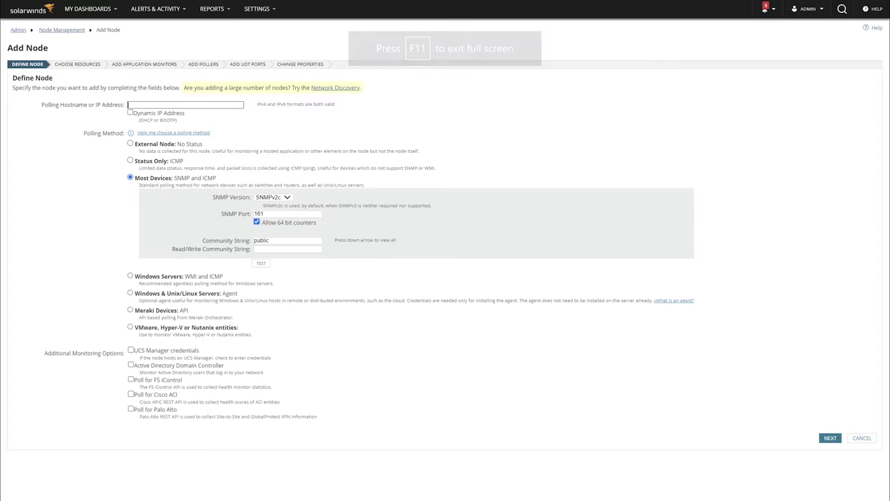
text(10.140.198.5)
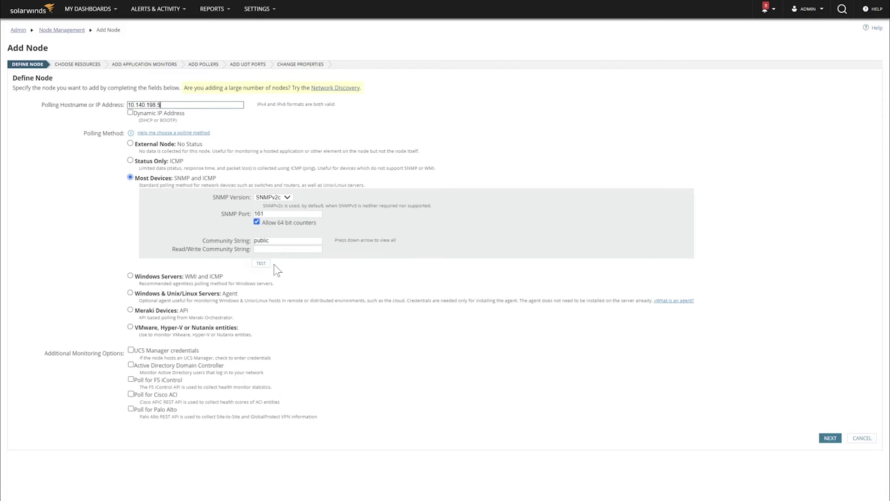
click(129, 311)
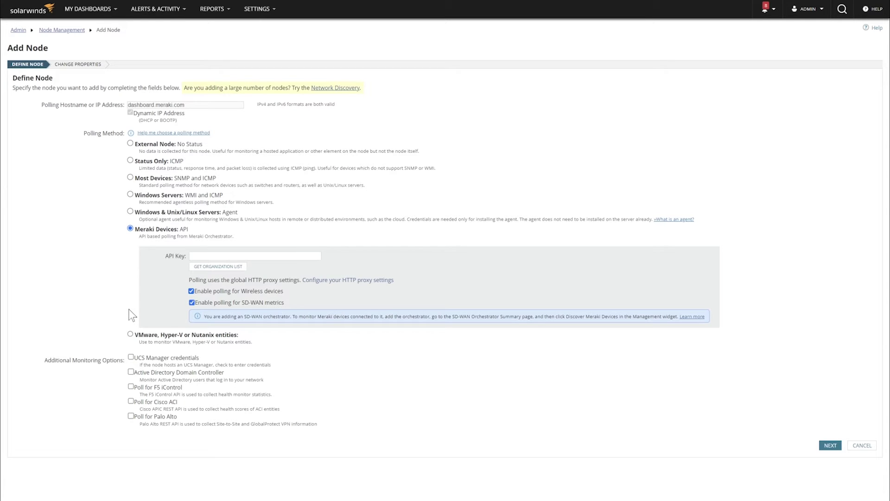
key(F11)
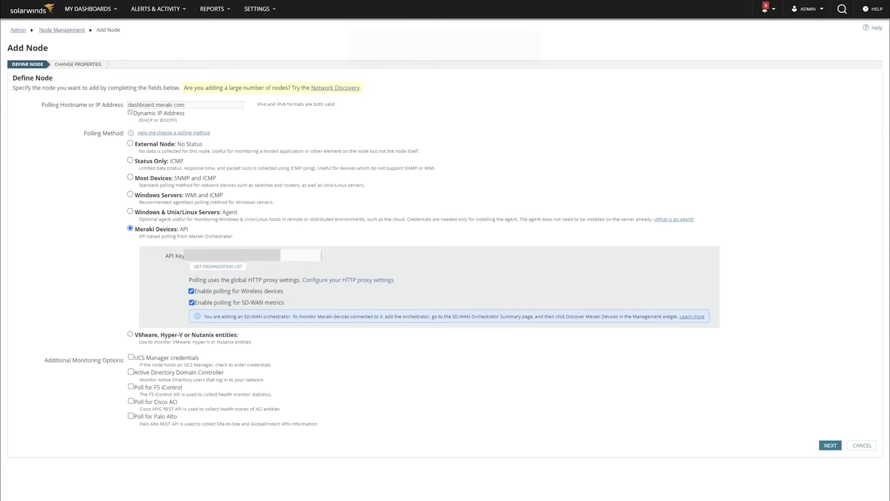
click(232, 268)
click(834, 451)
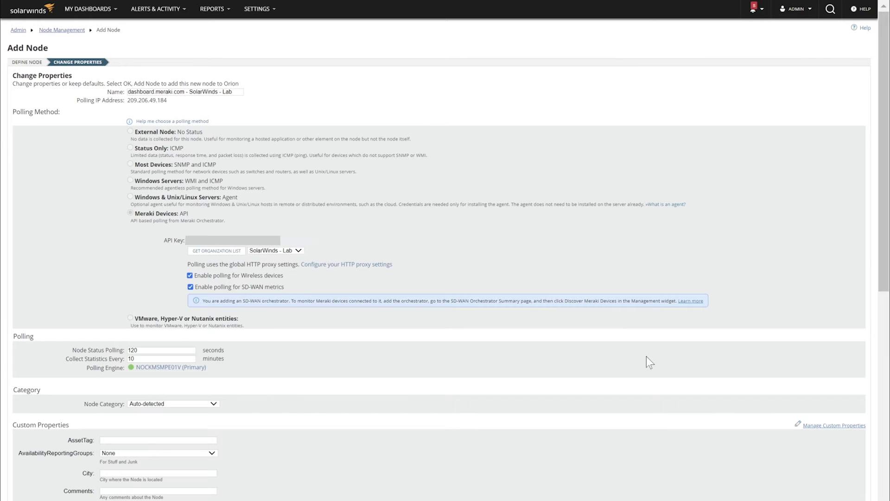
scroll(635, 365, down, 7)
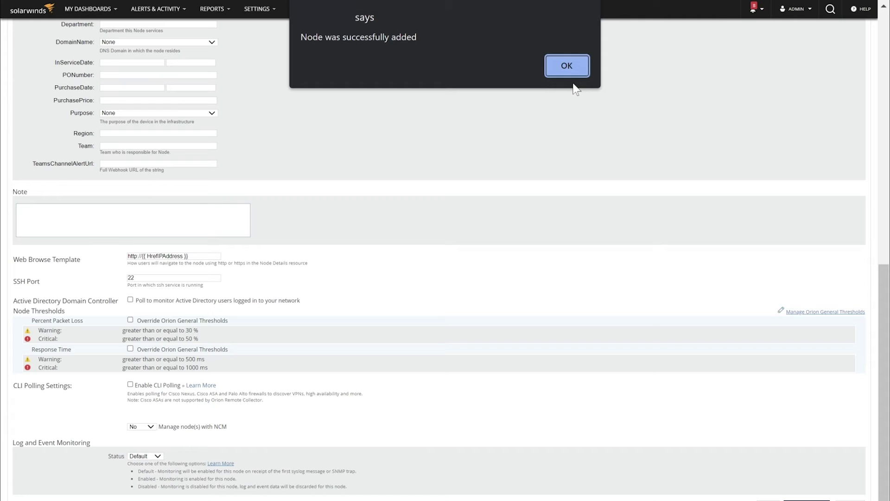
Step: Acknowledge the confirmation that the Meraki node was added
click(567, 66)
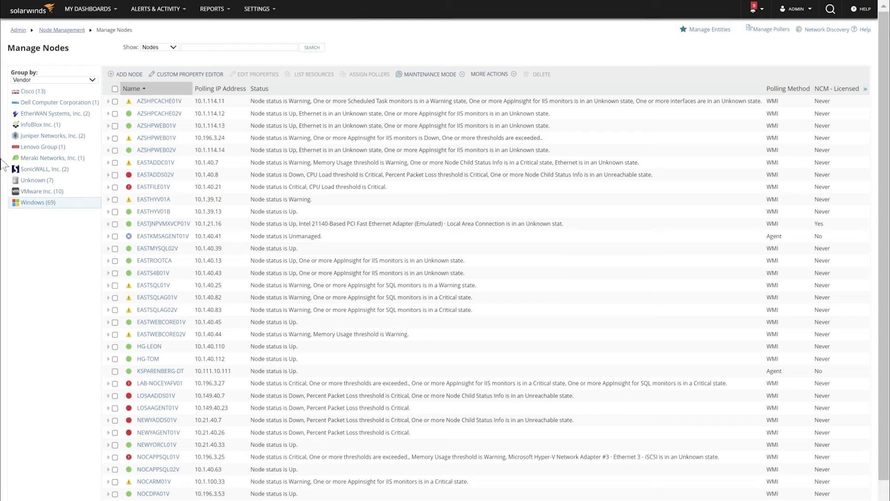
Step: Filter Manage Nodes to the Meraki Networks, Inc. vendor group
click(63, 159)
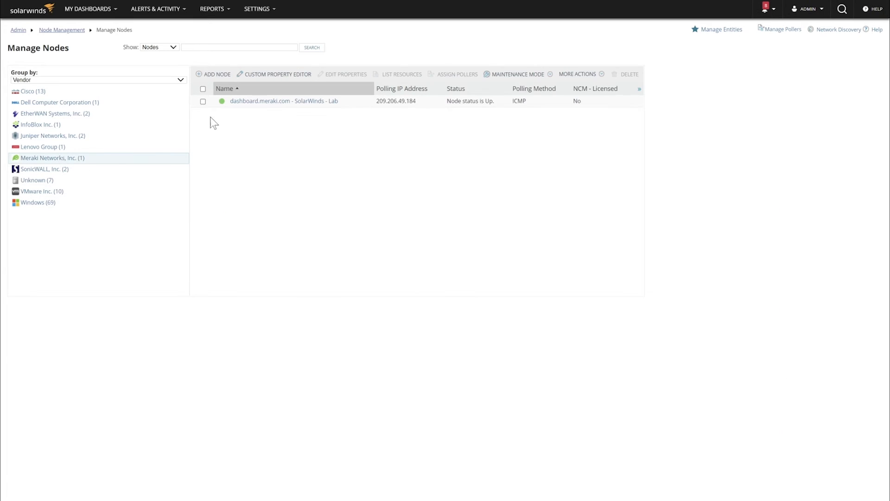
Step: View the SD-WAN Orchestrator details for dashboard.meraki.com - SolarWinds - Lab, showing the node up
click(268, 103)
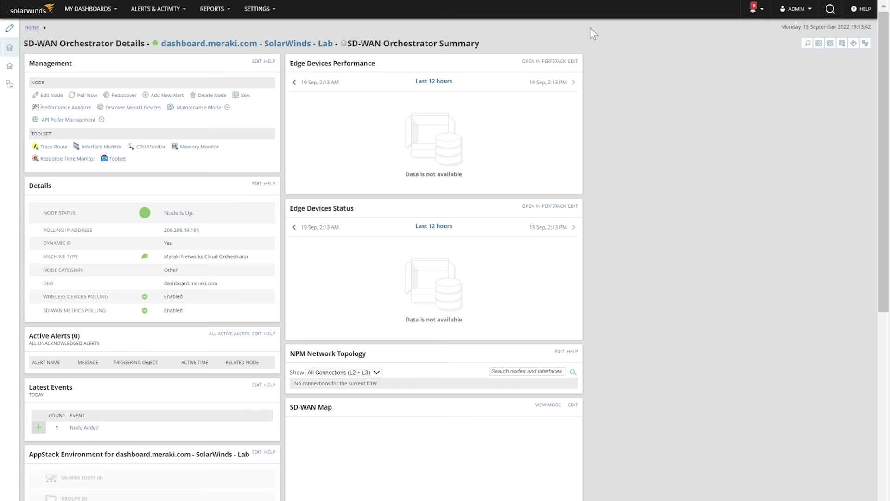